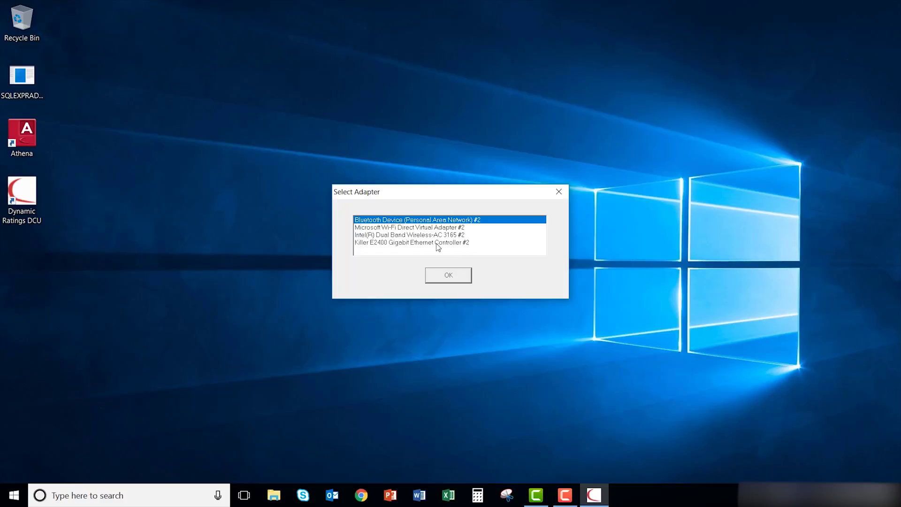
Connect via the Killer E2400 Gigabit Ethernet Controller #2 adapter and select the discovered iBridge unit.
left_click(438, 244)
left_click(452, 279)
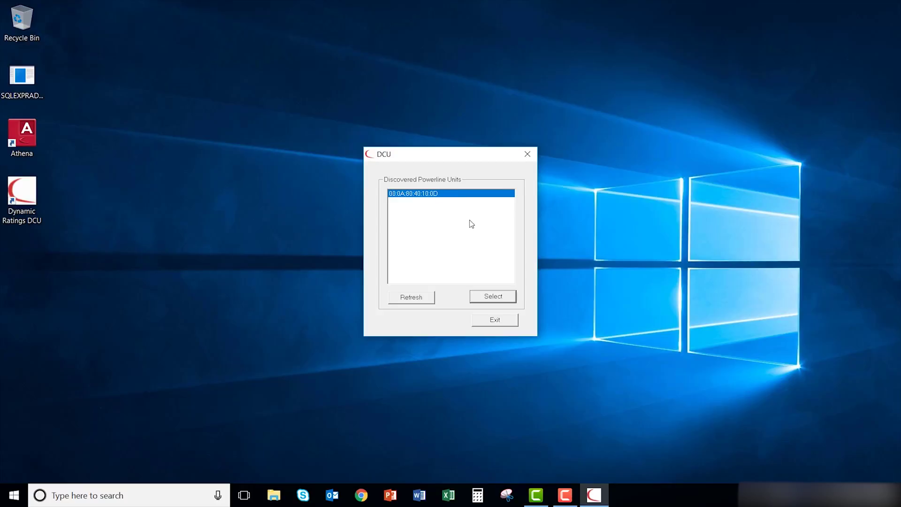
left_click(492, 296)
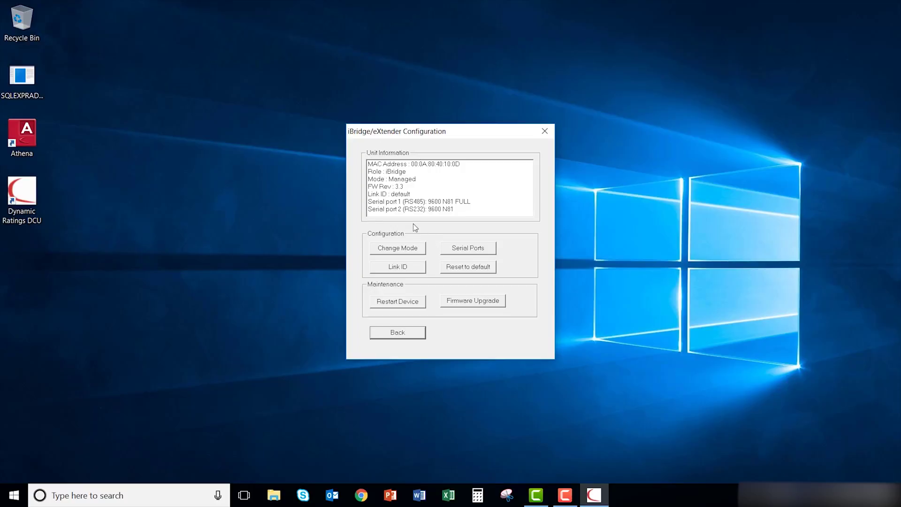
Change the iBridge operating mode from Managed to PTP and acknowledge the confirmation.
left_click(410, 251)
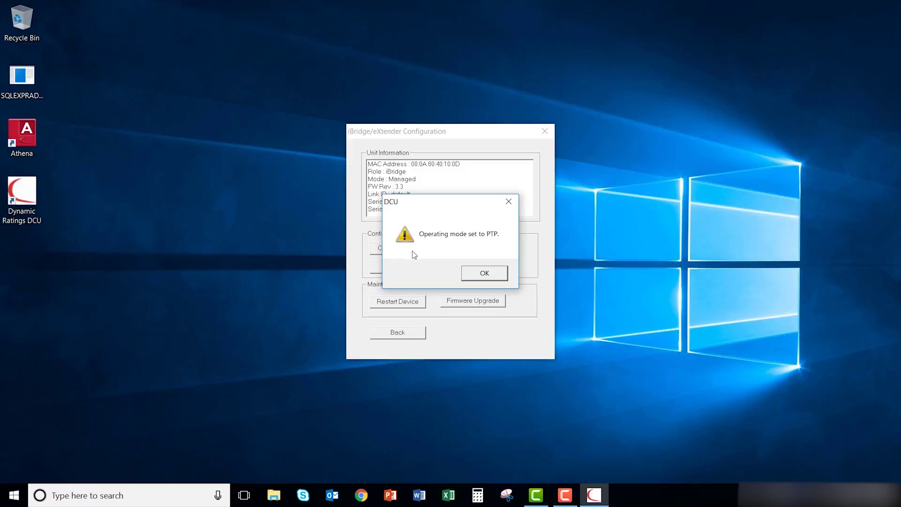
left_click(486, 275)
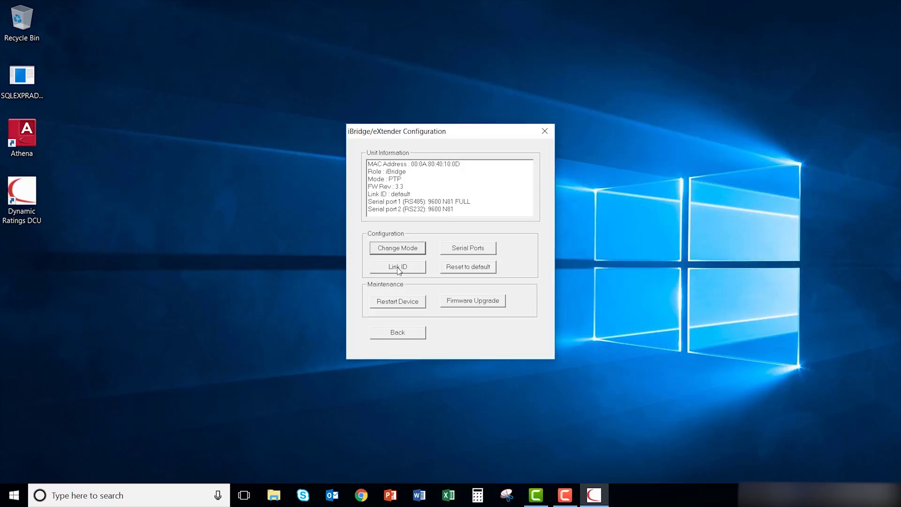
Set the iBridge Sys ID link to iBridge10 and acknowledge the confirmation.
left_click(397, 267)
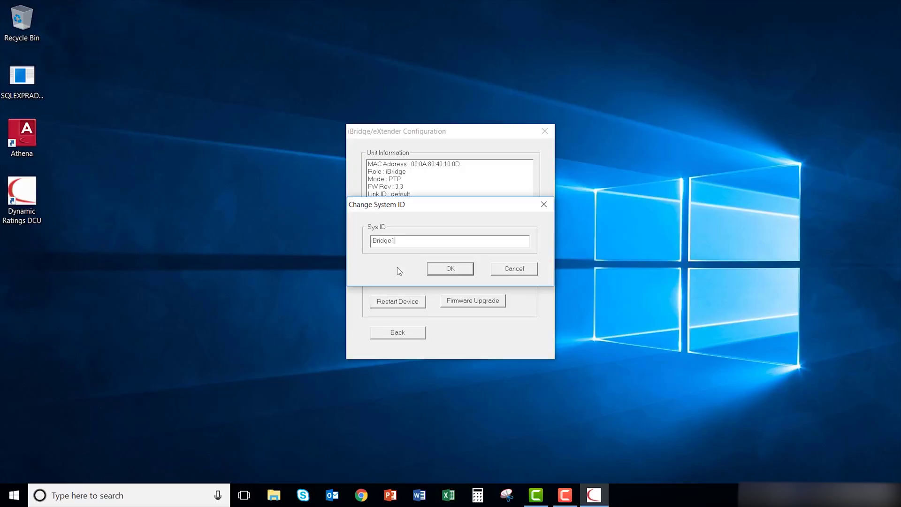
left_click(444, 271)
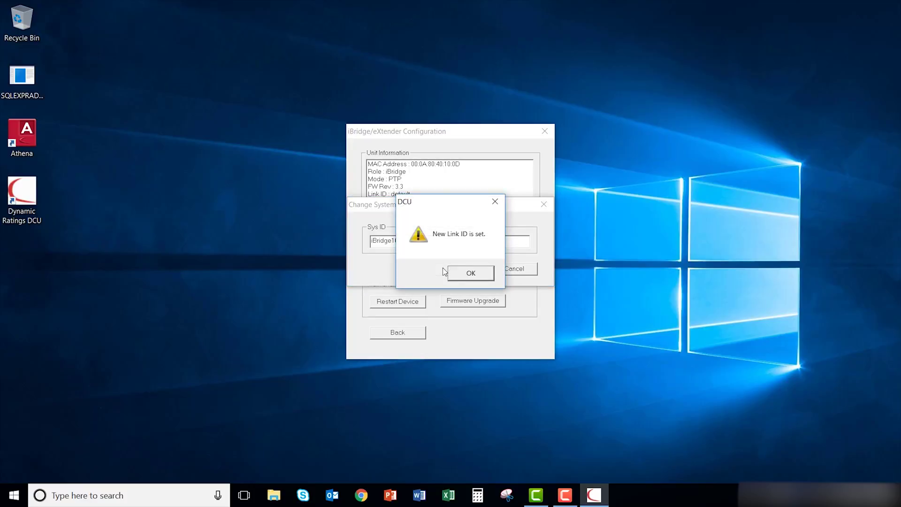
left_click(471, 274)
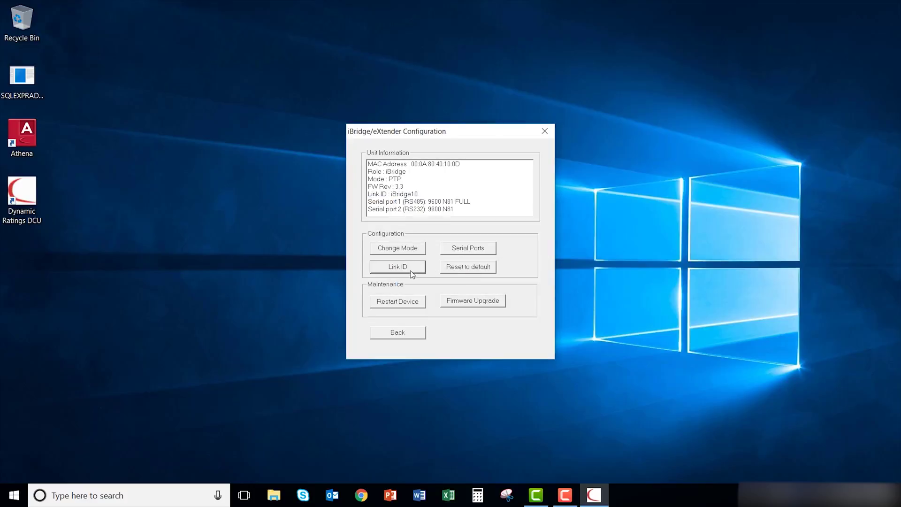
Restart the iBridge, go back to the unit list, and quit DCU.
left_click(412, 306)
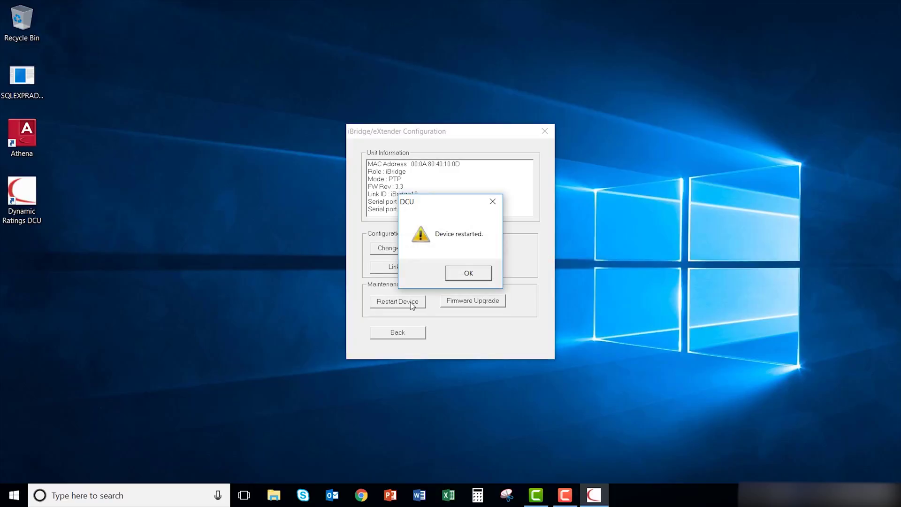
left_click(467, 275)
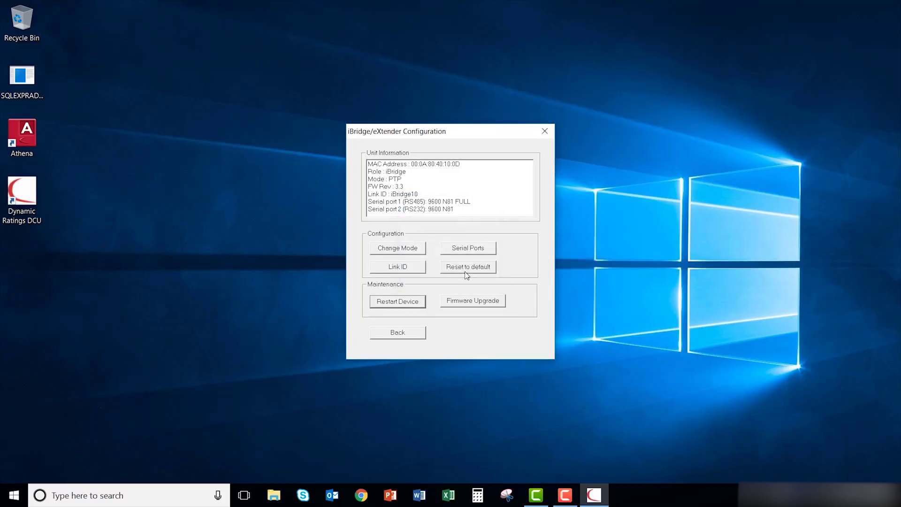
left_click(394, 334)
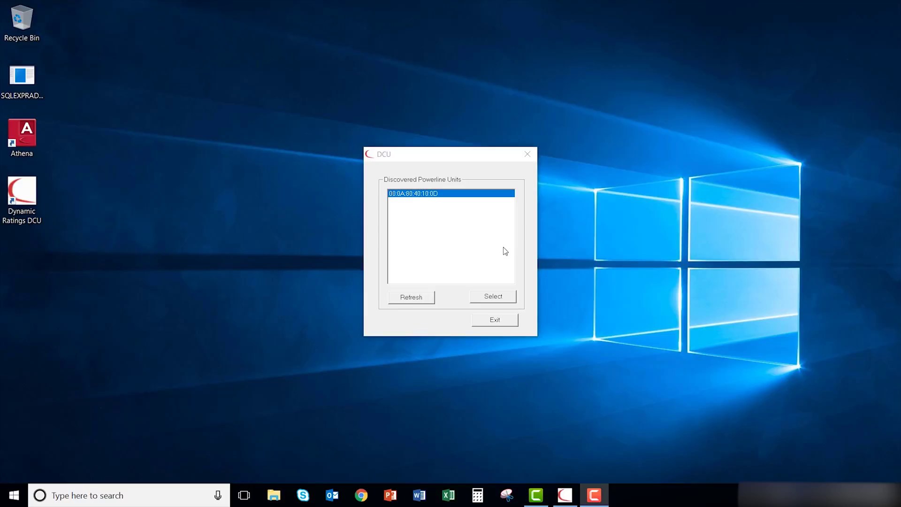
left_click(495, 322)
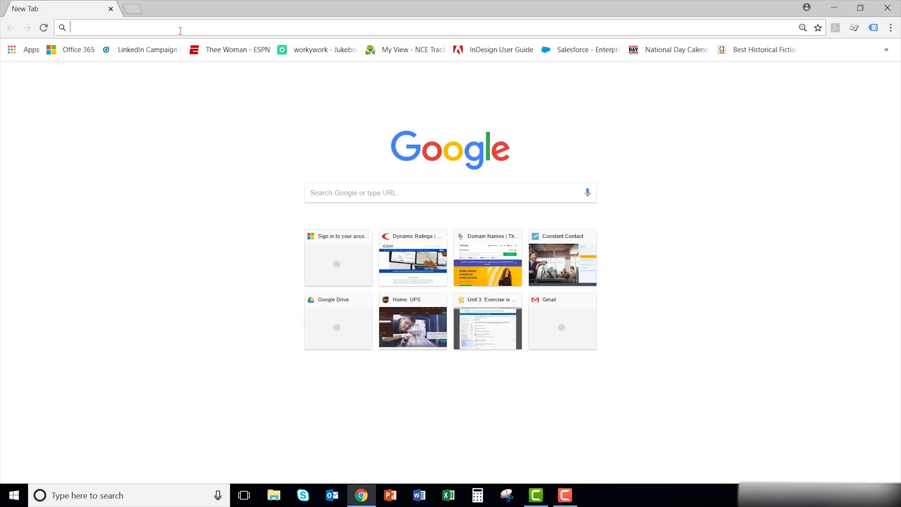
Load 192.168.1.251 in Chrome and sign in to the DR-C50.
type("192")
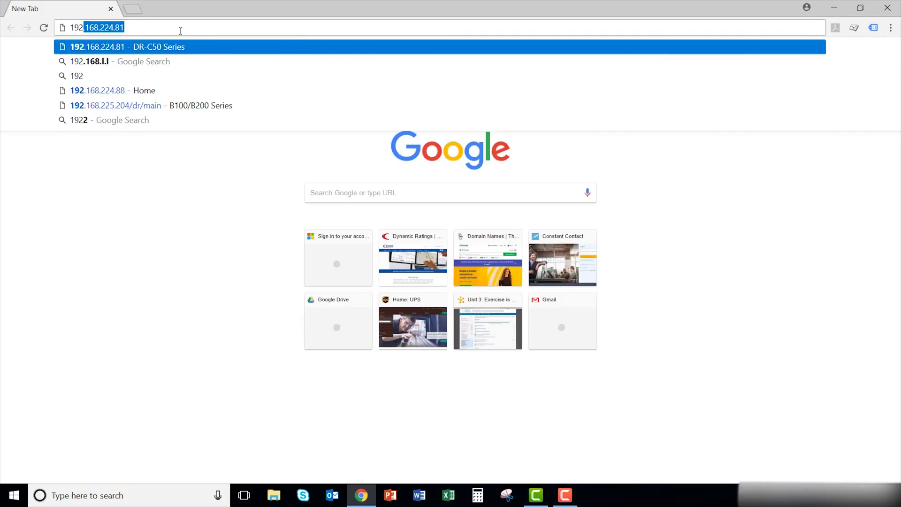
type(".1")
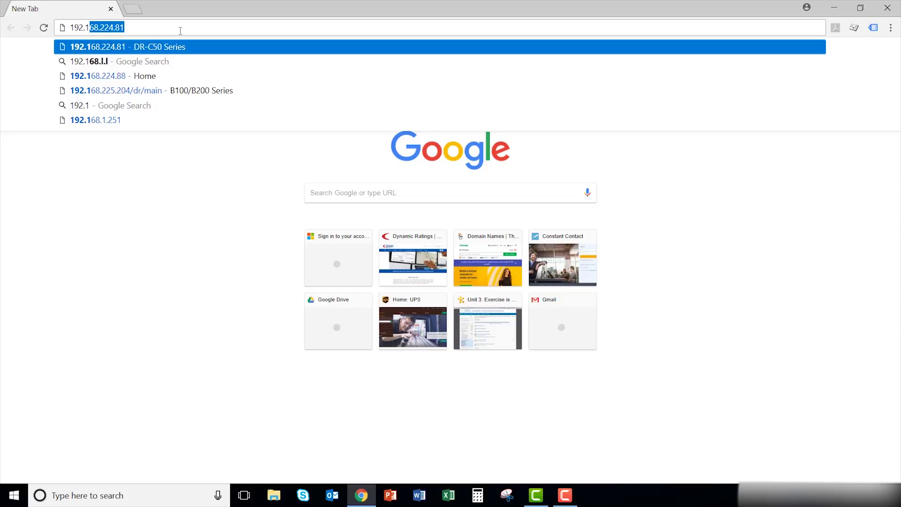
type("68.1.2")
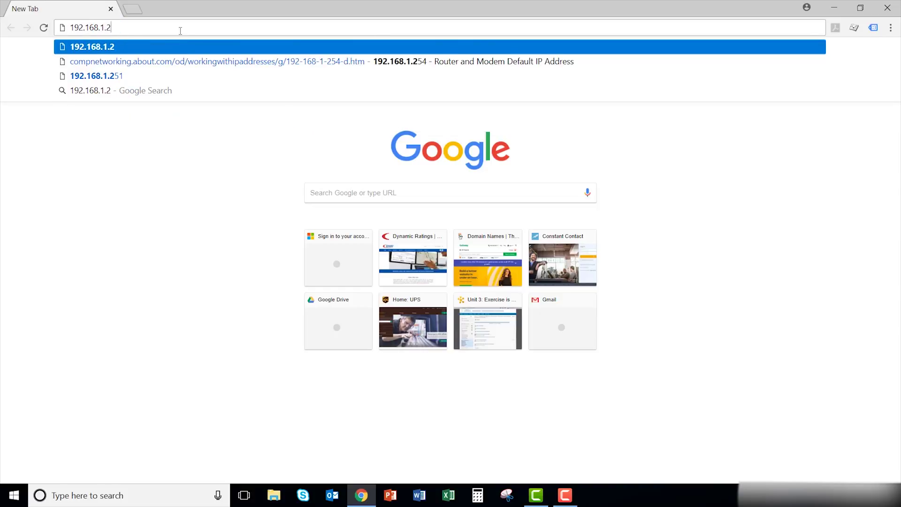
type("51")
key("Return")
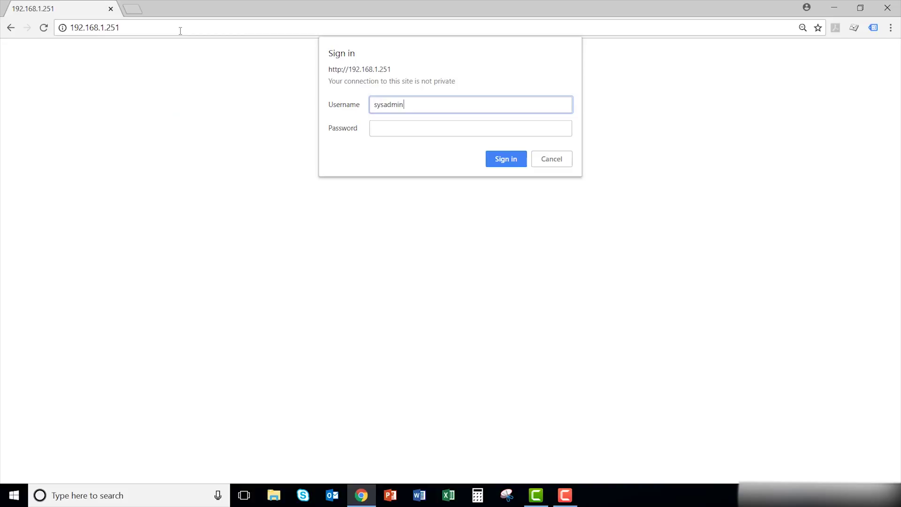
key("Tab")
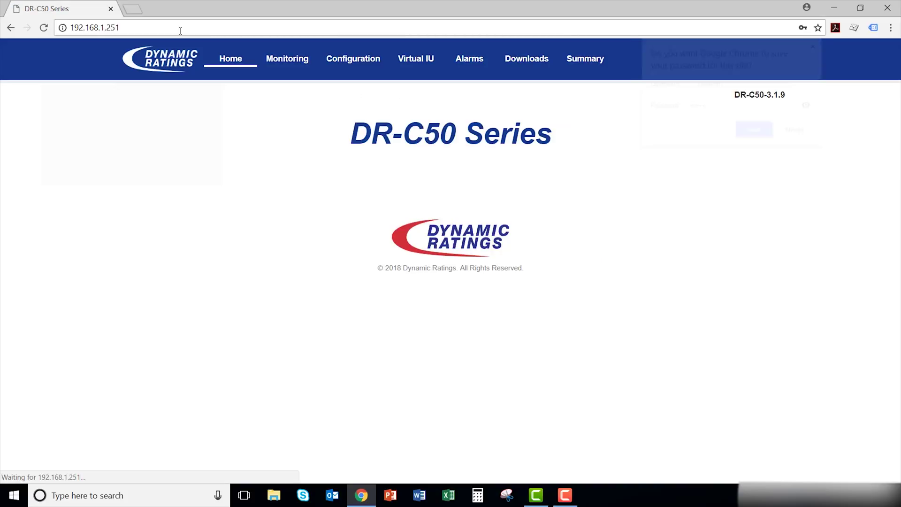
Dismiss the save-password offer and go to the DR-C50 Monitoring page.
left_click(817, 45)
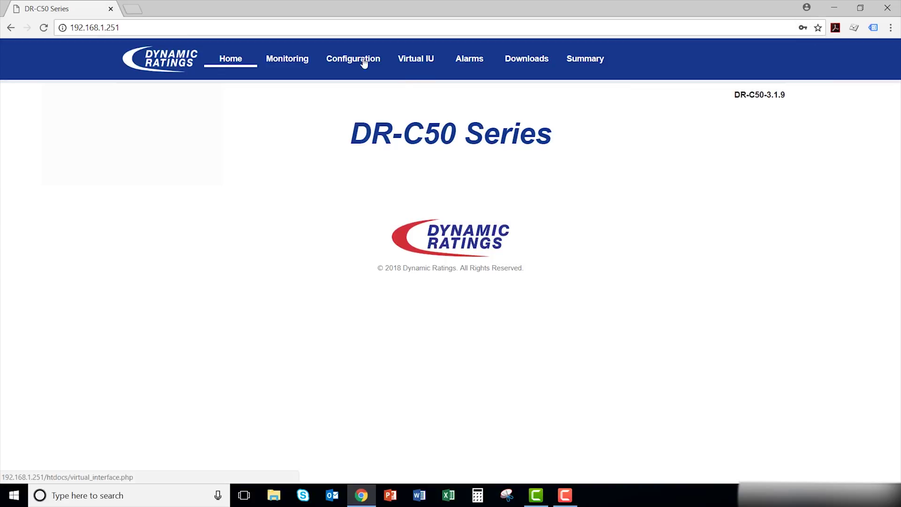
left_click(294, 60)
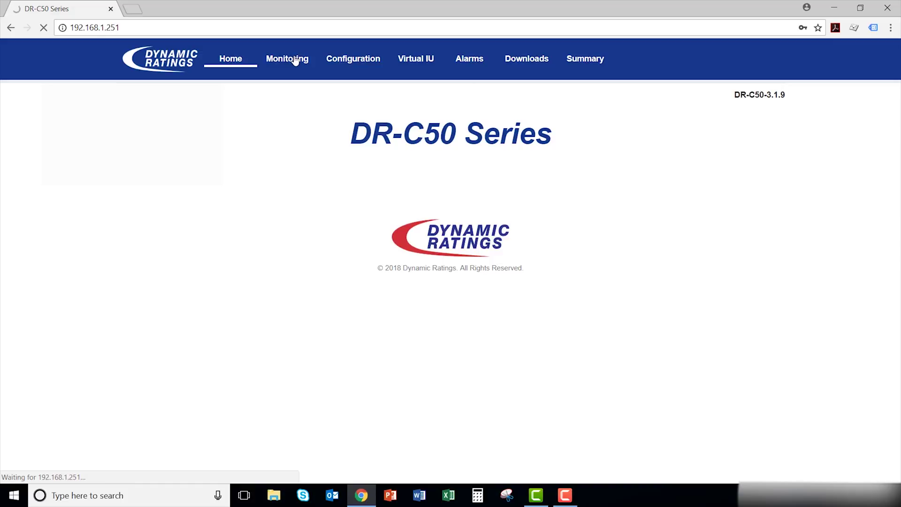